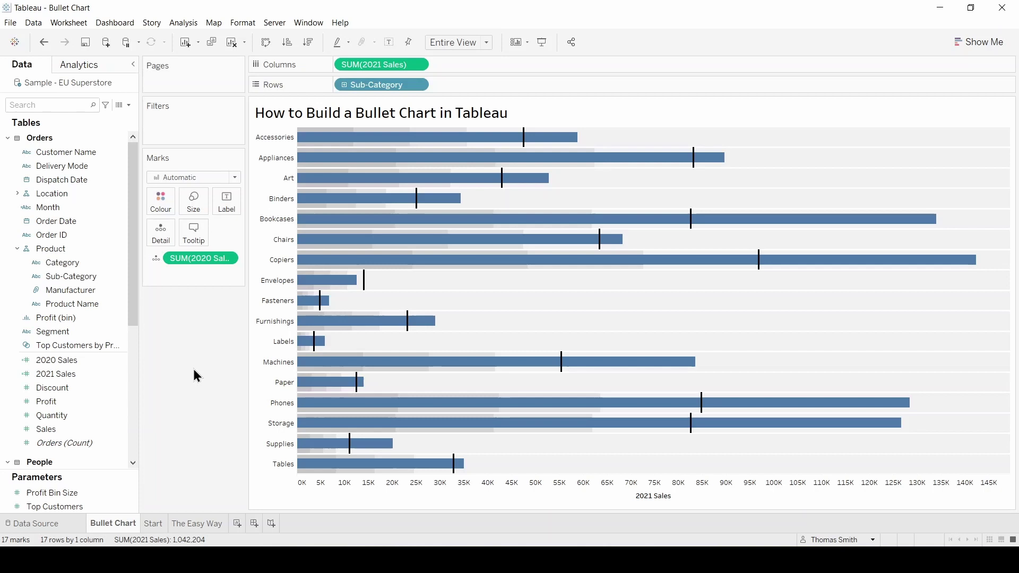
# Switch to the empty Start worksheet with Ctrl+Tab.
pyautogui.hotkey('ctrl', 'Tab')
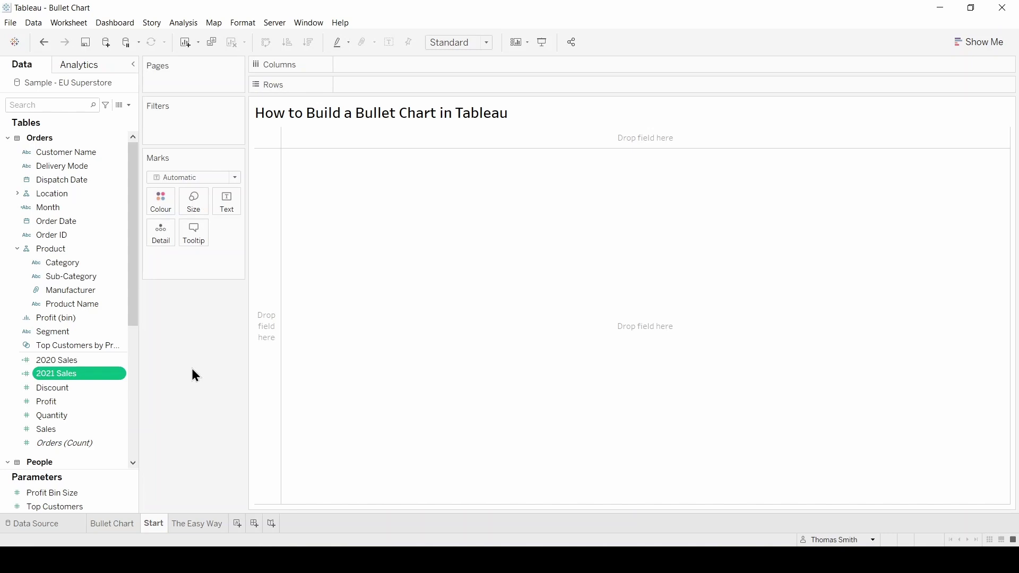
pyautogui.click(73, 359)
pyautogui.rightClick(72, 358)
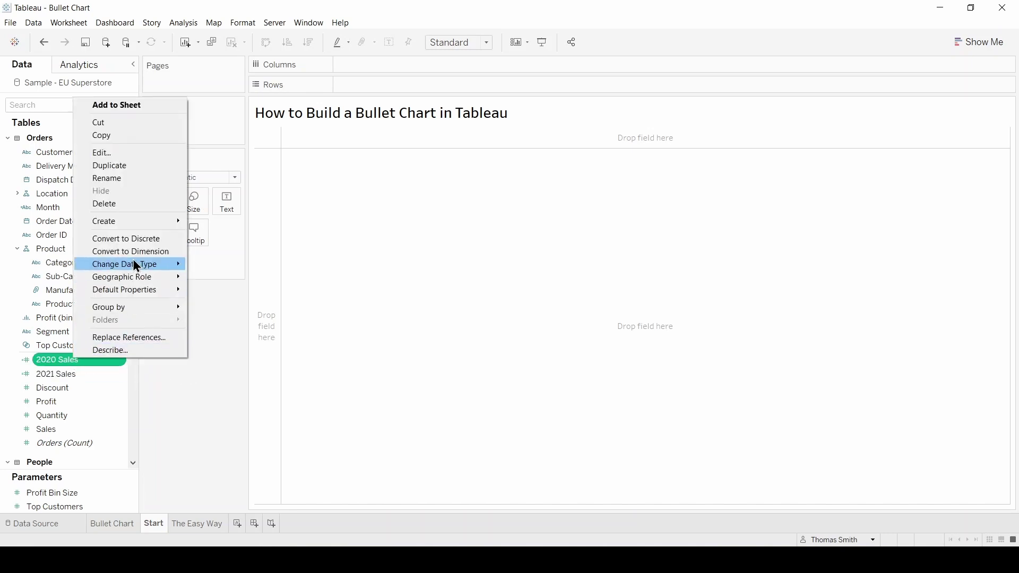
pyautogui.click(142, 152)
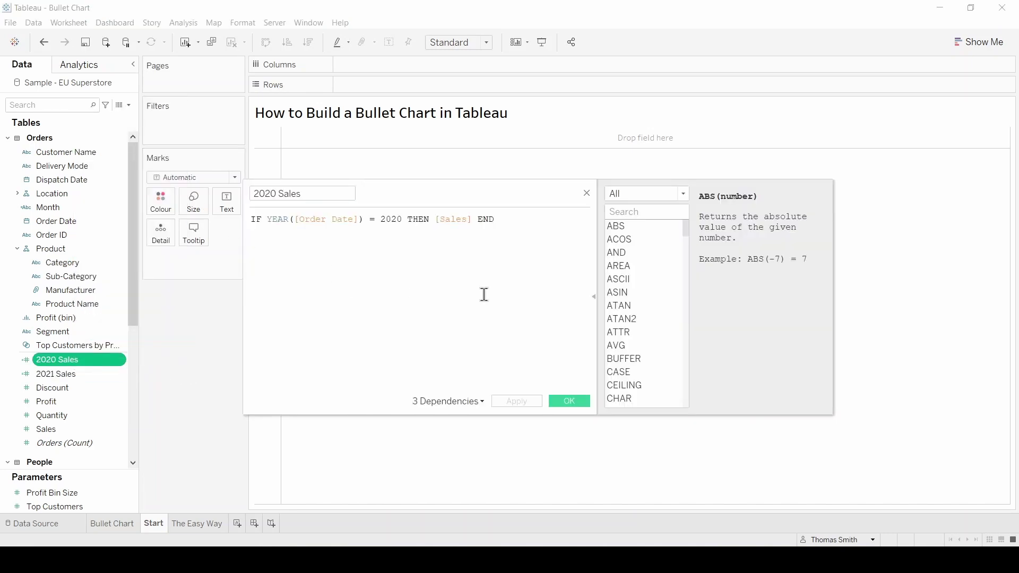
pyautogui.click(574, 400)
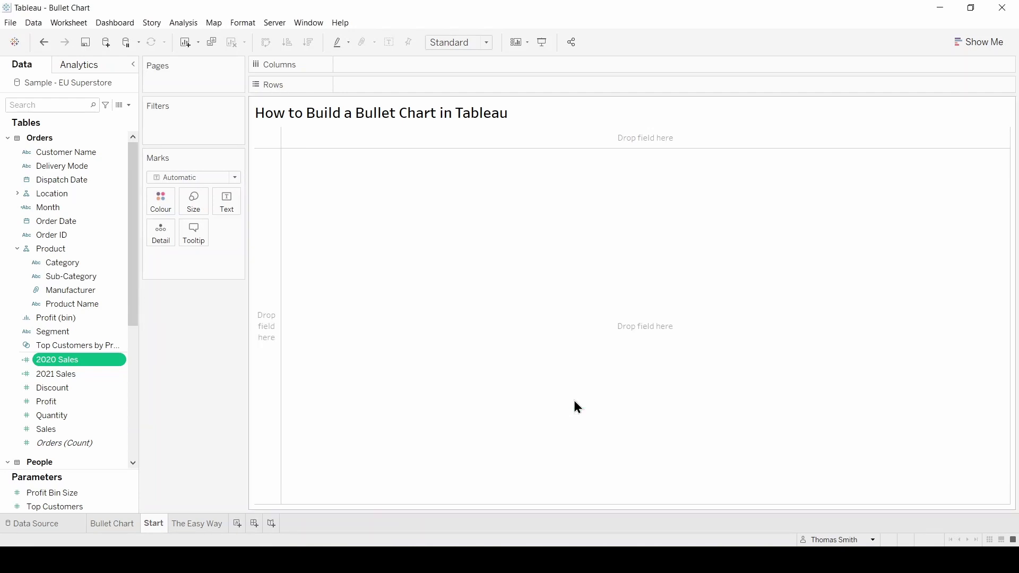
pyautogui.rightClick(77, 373)
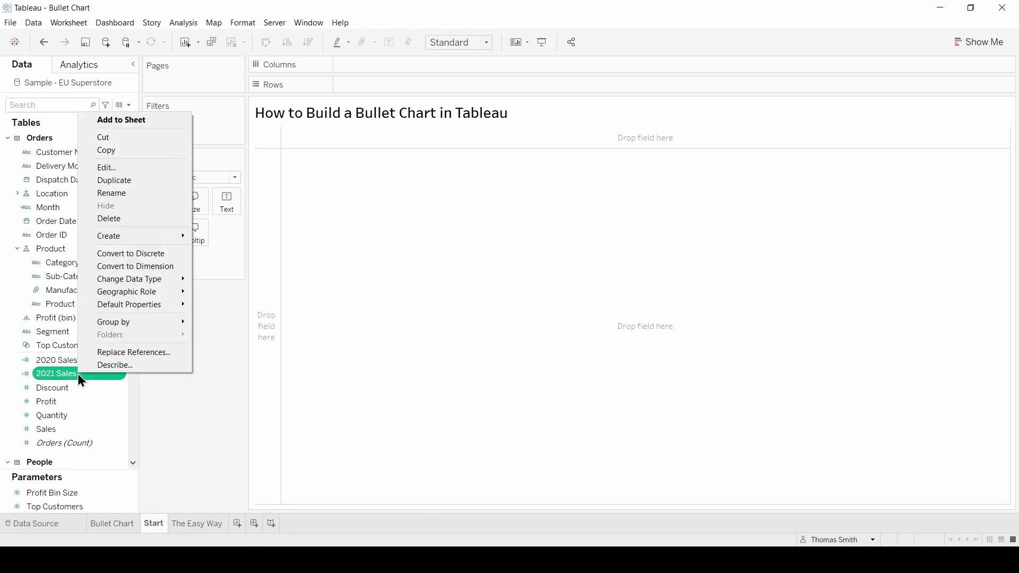
pyautogui.click(125, 167)
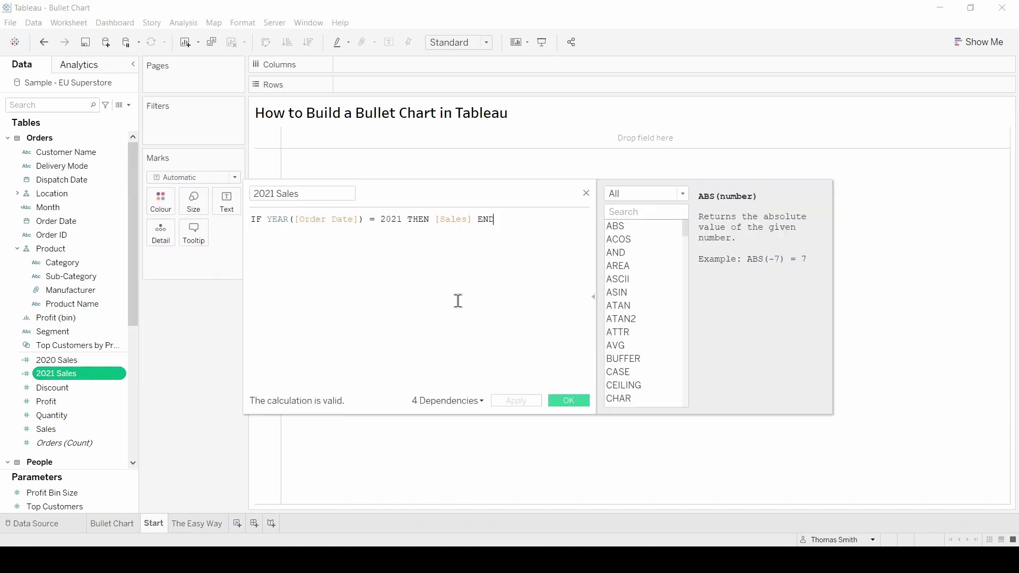
pyautogui.click(576, 403)
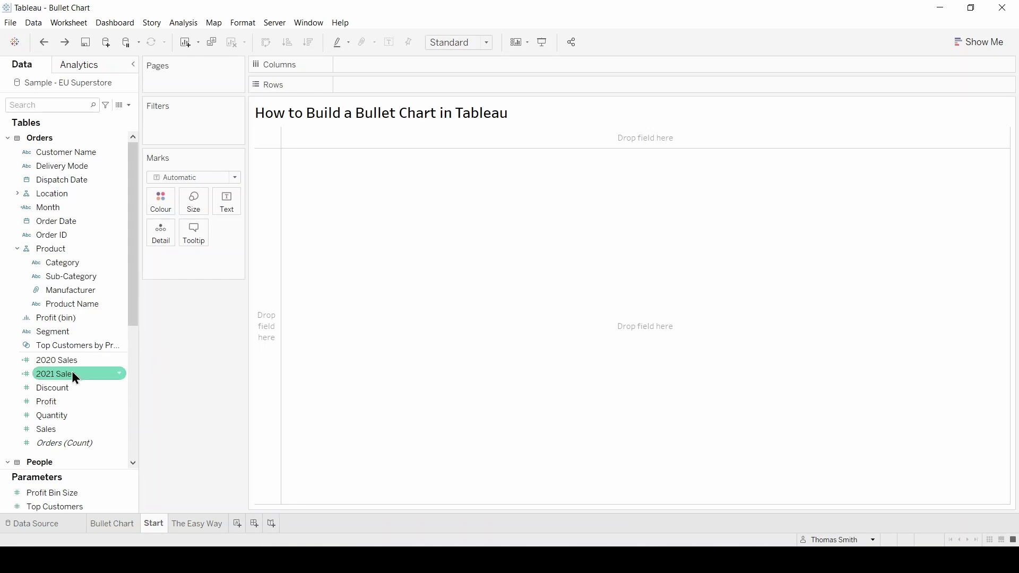
# Plot SUM(2021 Sales) bars per Sub-Category, fit to Entire View, and put 2020 Sales on Detail.
pyautogui.moveTo(72, 373); pyautogui.dragTo(404, 63)
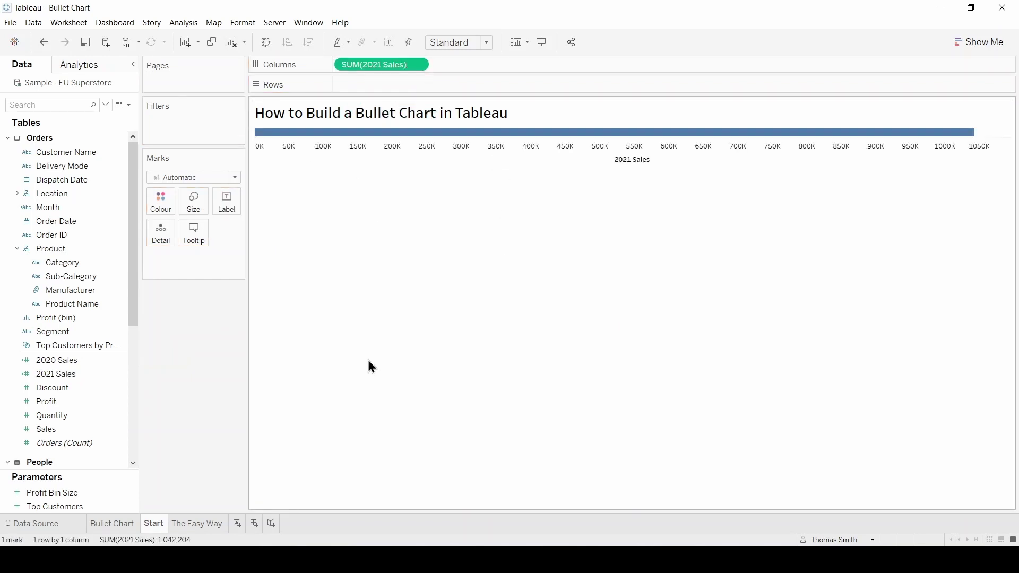
pyautogui.moveTo(73, 280); pyautogui.dragTo(404, 82)
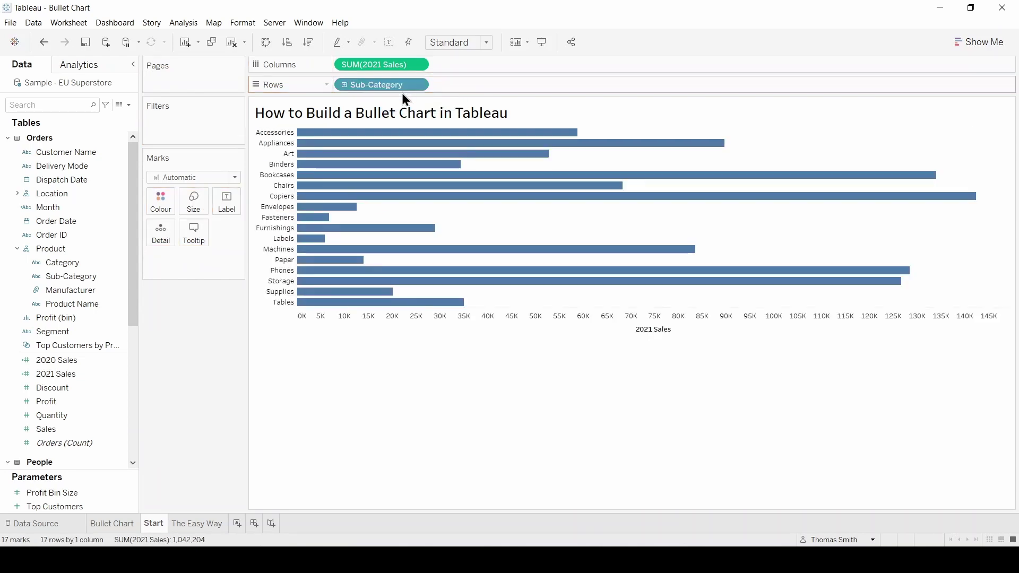
pyautogui.click(486, 42)
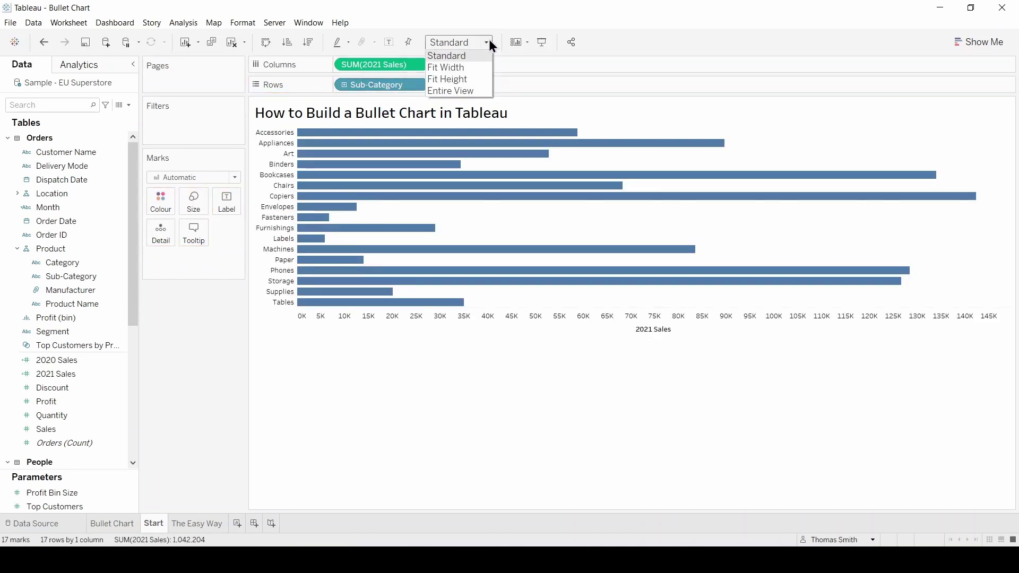
pyautogui.click(467, 89)
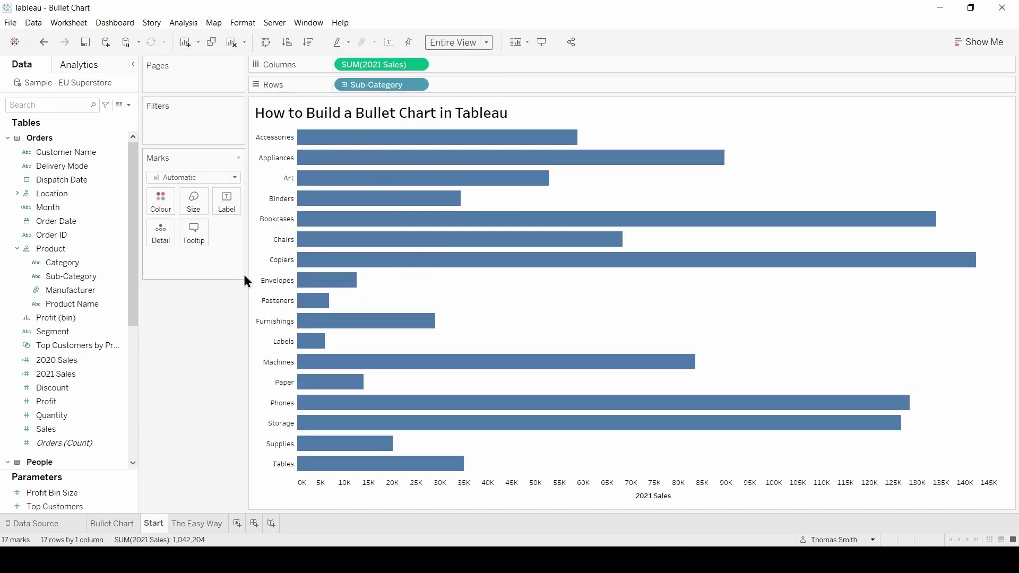
pyautogui.moveTo(67, 362); pyautogui.dragTo(165, 235)
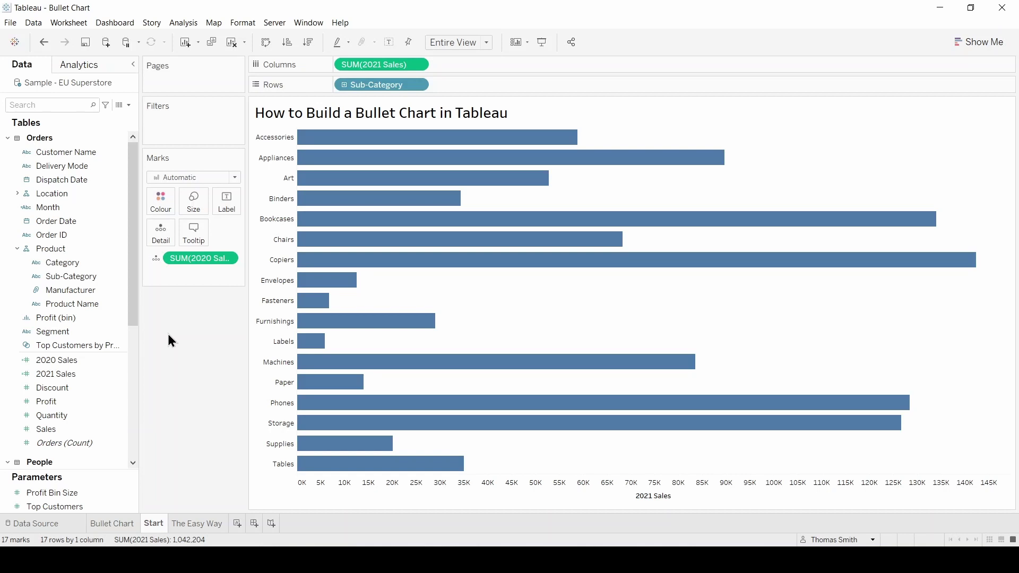
# Add a per-cell distribution band from the Analytics pane at 25%, 50% and 75%.
pyautogui.click(90, 65)
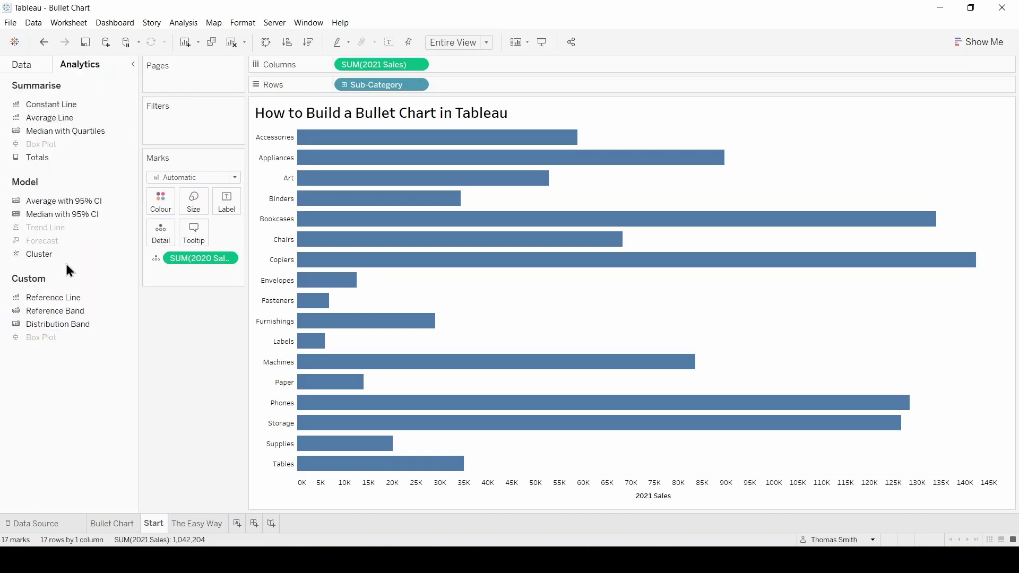
pyautogui.moveTo(62, 325); pyautogui.dragTo(448, 150)
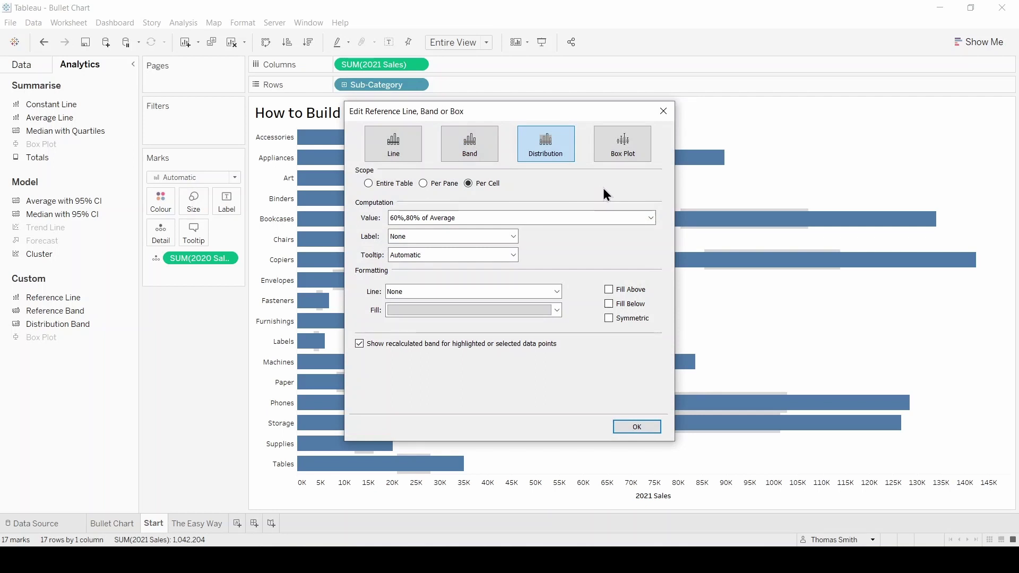
pyautogui.click(650, 218)
pyautogui.click(547, 245)
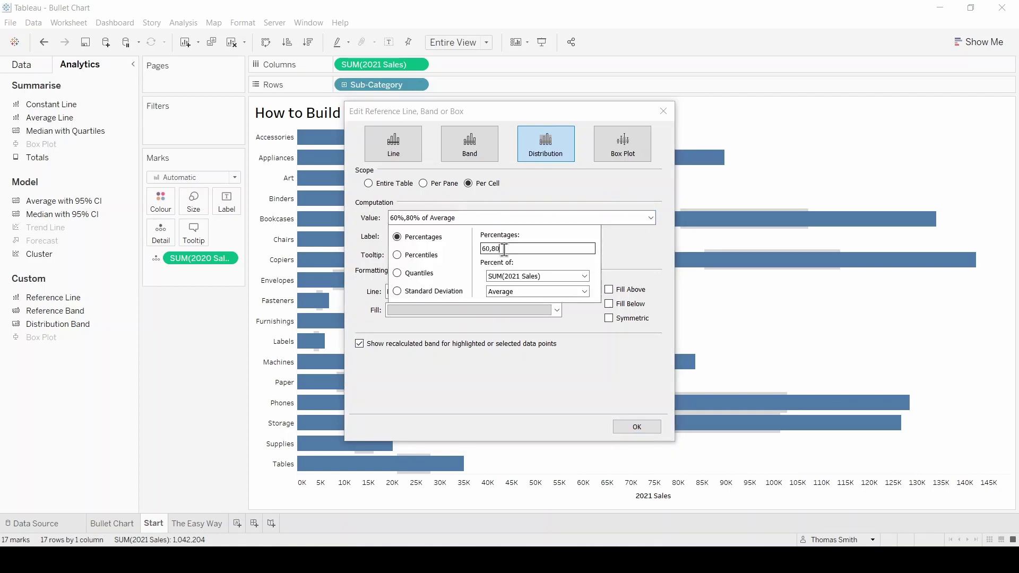
pyautogui.press('BackSpace')
pyautogui.press('BackSpace')
pyautogui.press('BackSpace')
pyautogui.press('BackSpace')
pyautogui.press('BackSpace')
pyautogui.write('25,50')
# Base the band percentages on SUM(2020 Sales) using Sum aggregation.
pyautogui.click(584, 273)
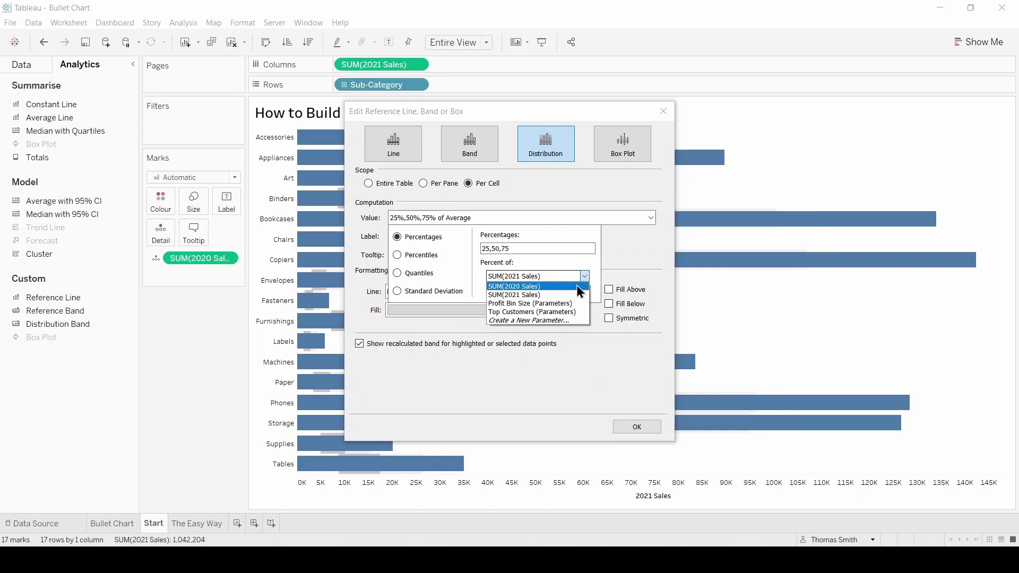
pyautogui.press('Escape')
pyautogui.press('Down')
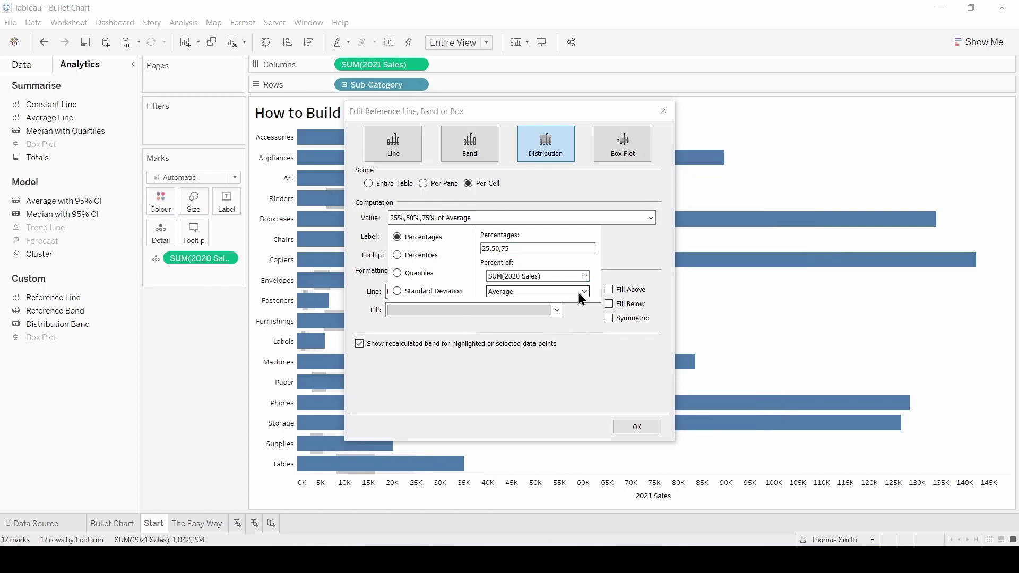
pyautogui.click(585, 292)
pyautogui.click(582, 311)
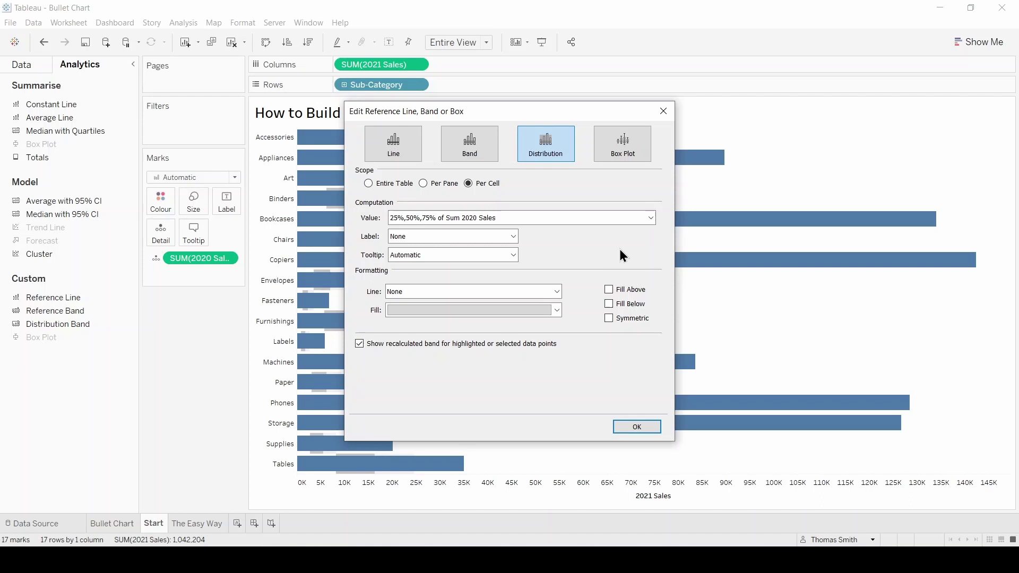
# Fill the distribution bands light grey below and above, then apply with OK.
pyautogui.click(608, 305)
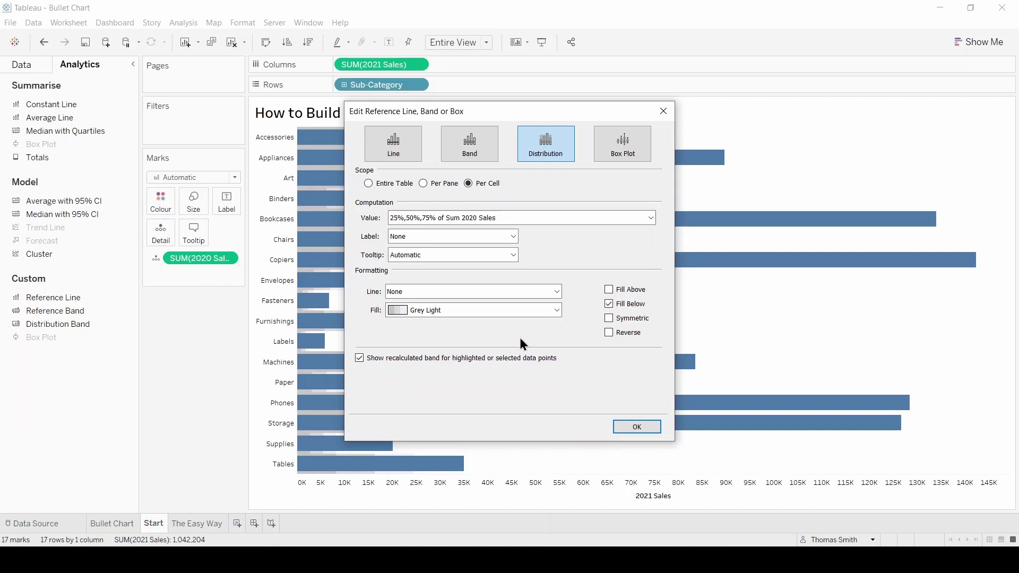
pyautogui.click(609, 290)
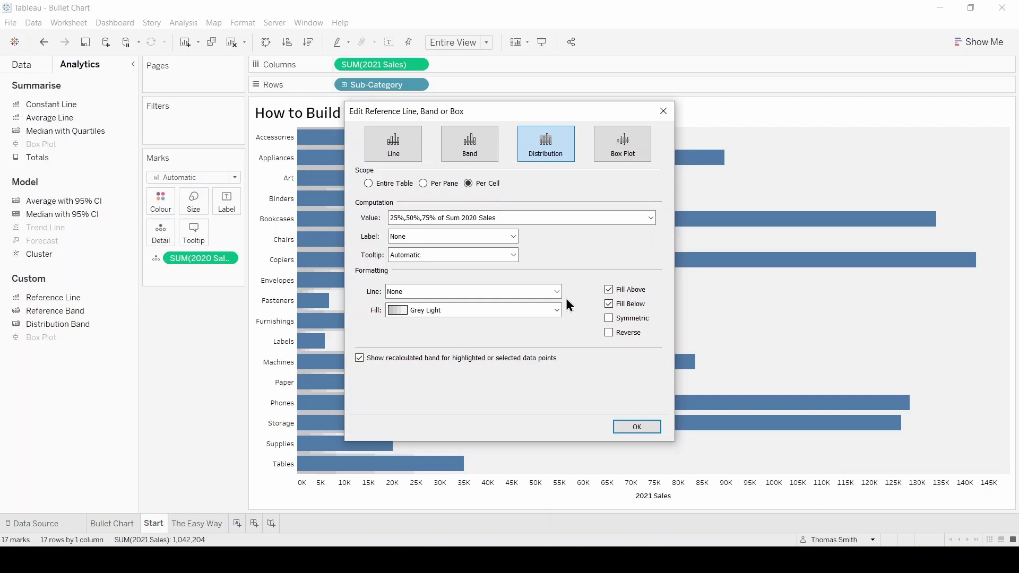
pyautogui.click(630, 425)
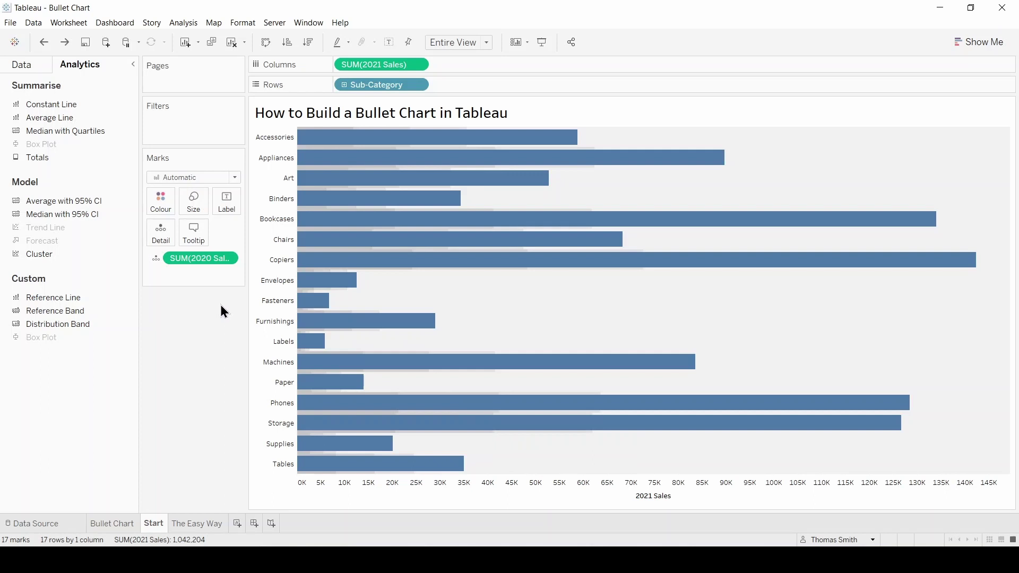
# Add a per-cell reference line at SUM(2020 Sales) with Sum aggregation.
pyautogui.moveTo(64, 296); pyautogui.dragTo(436, 155)
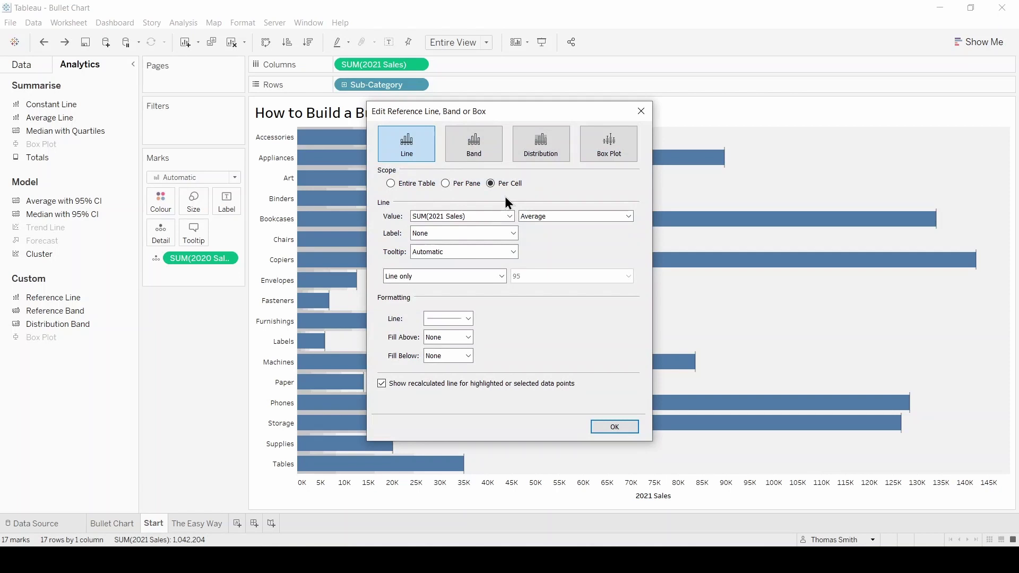
pyautogui.click(510, 216)
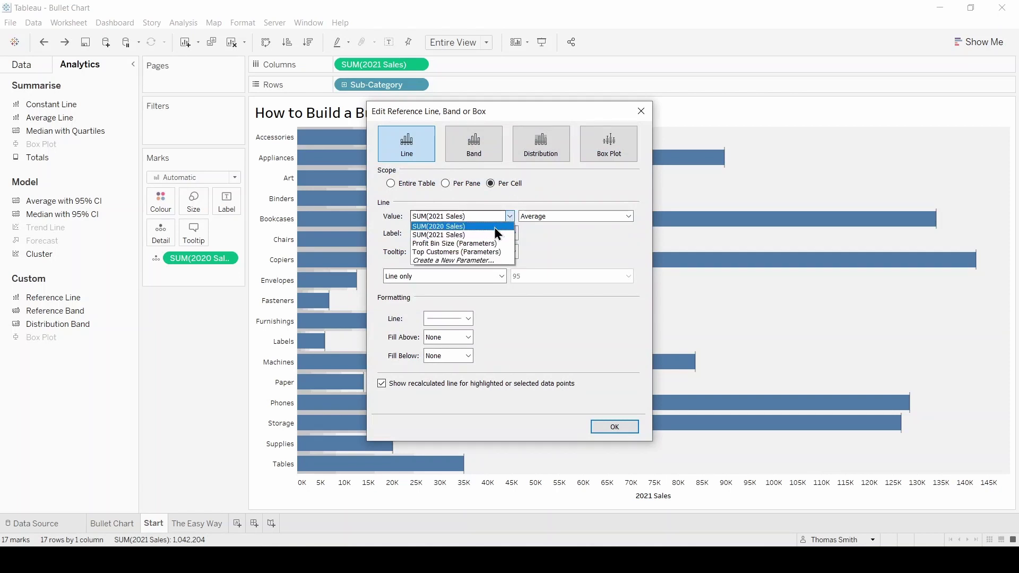
pyautogui.click(494, 227)
pyautogui.click(629, 216)
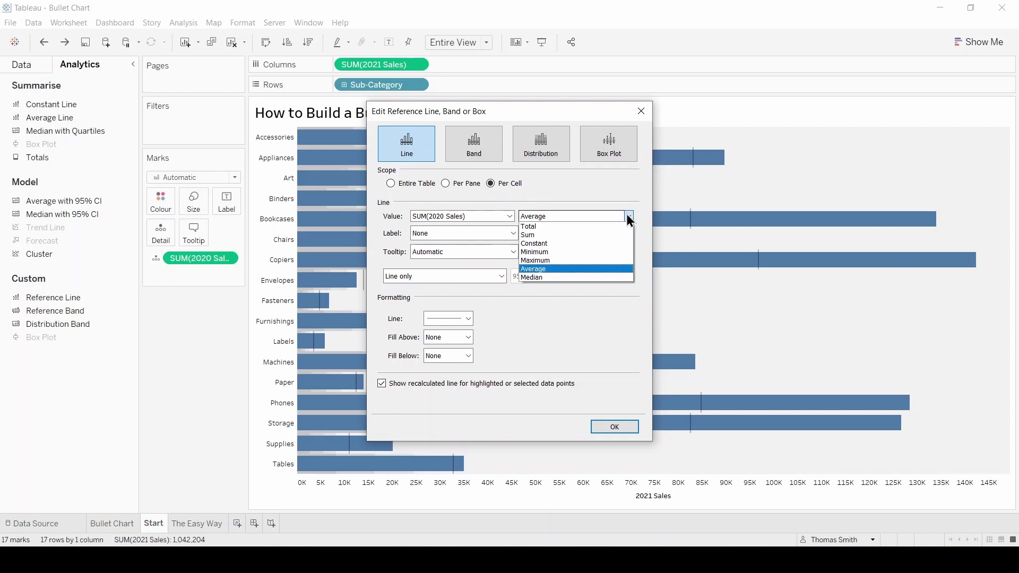
pyautogui.click(613, 231)
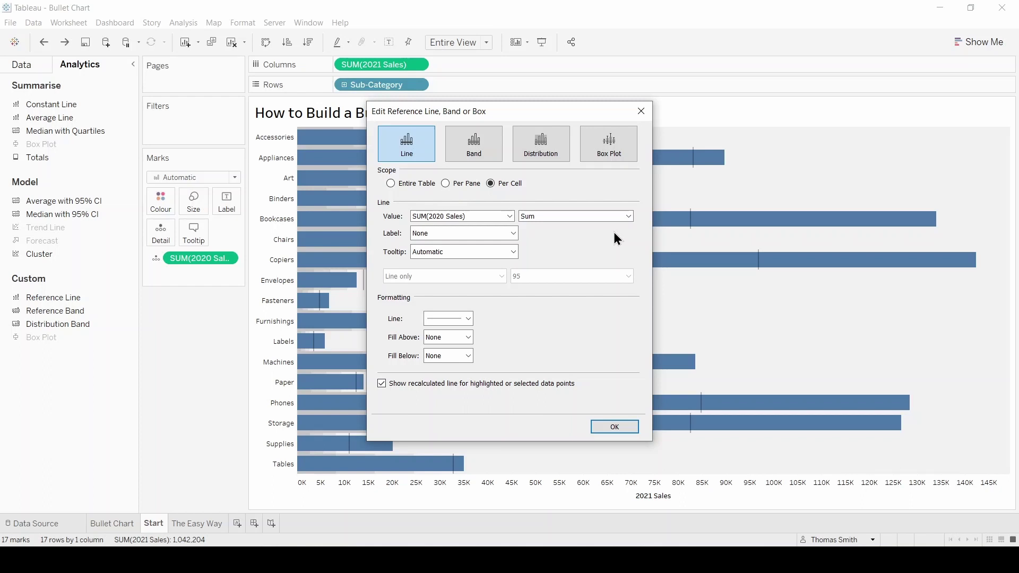
# Give the reference line a thick black style, apply it, and make the bars thinner.
pyautogui.click(467, 318)
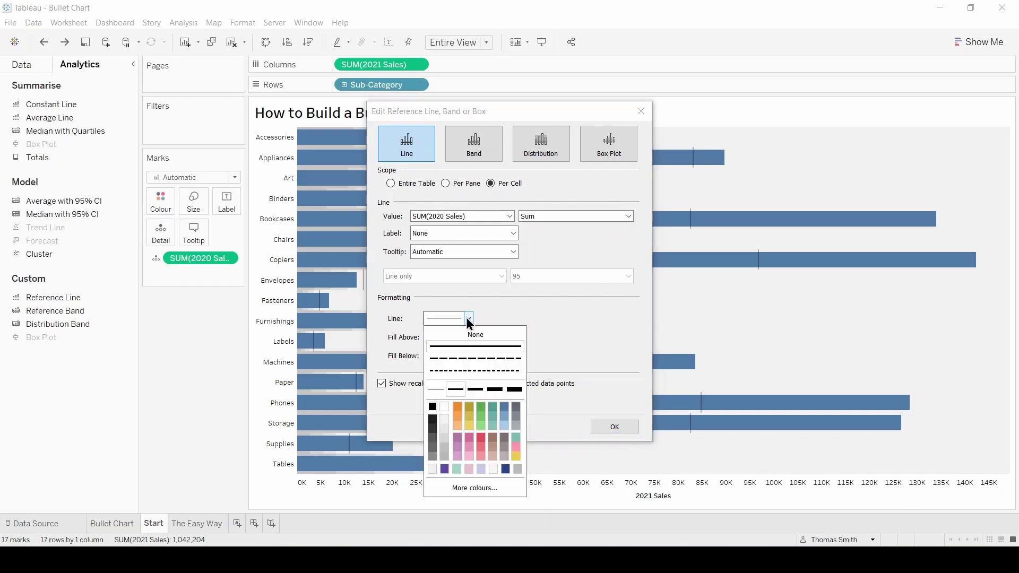
pyautogui.click(476, 390)
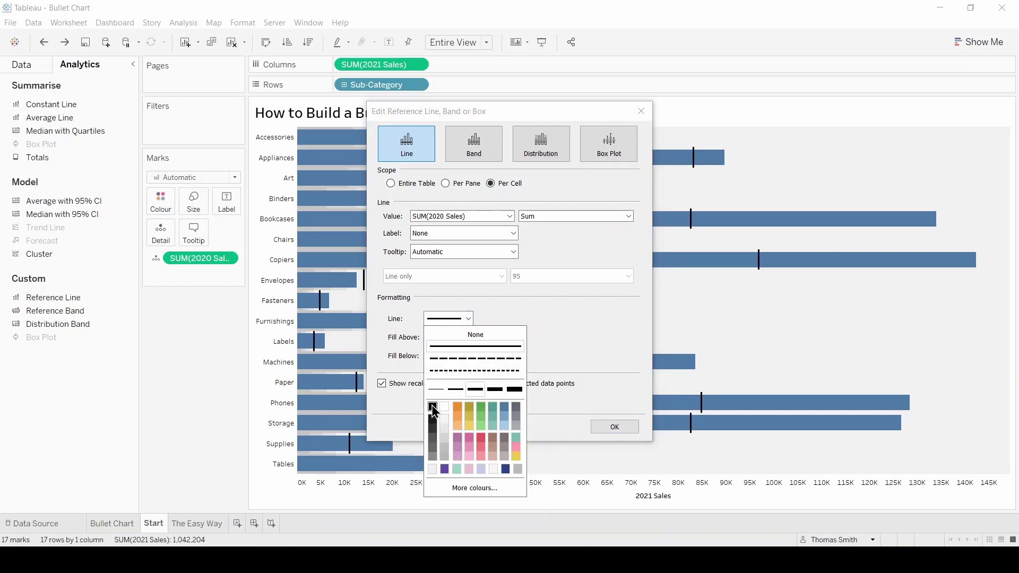
pyautogui.click(605, 399)
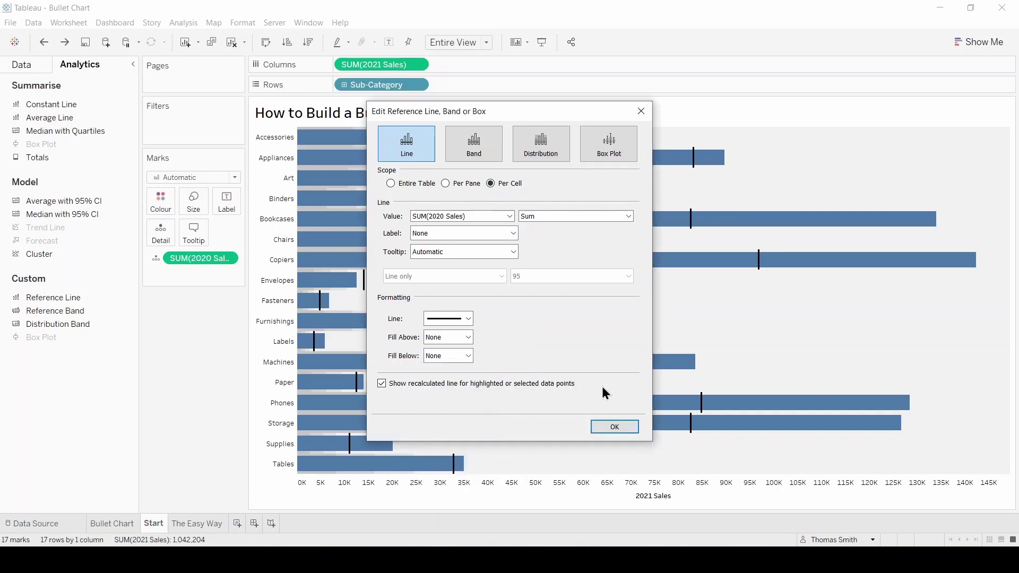
pyautogui.click(615, 426)
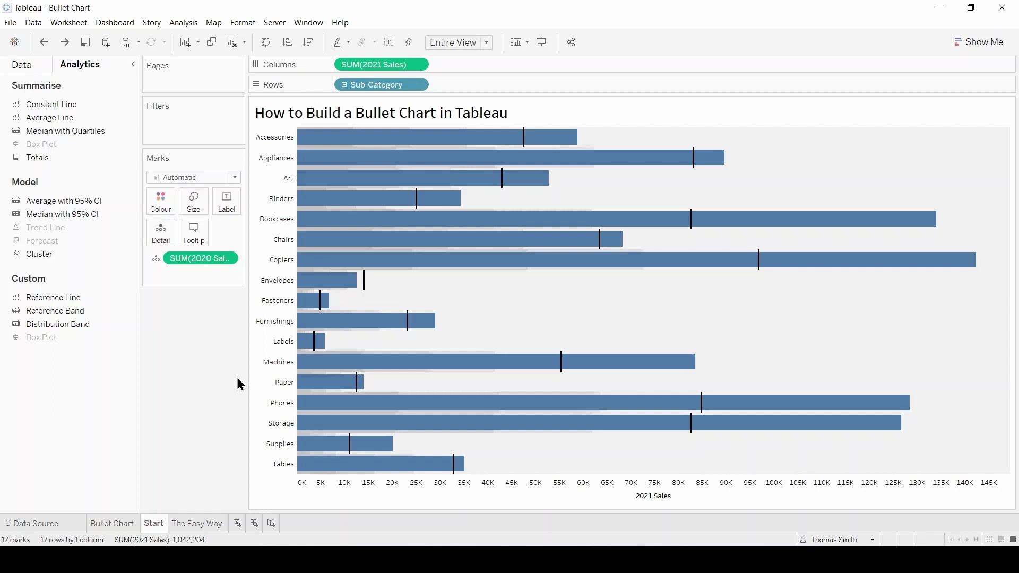
pyautogui.click(193, 210)
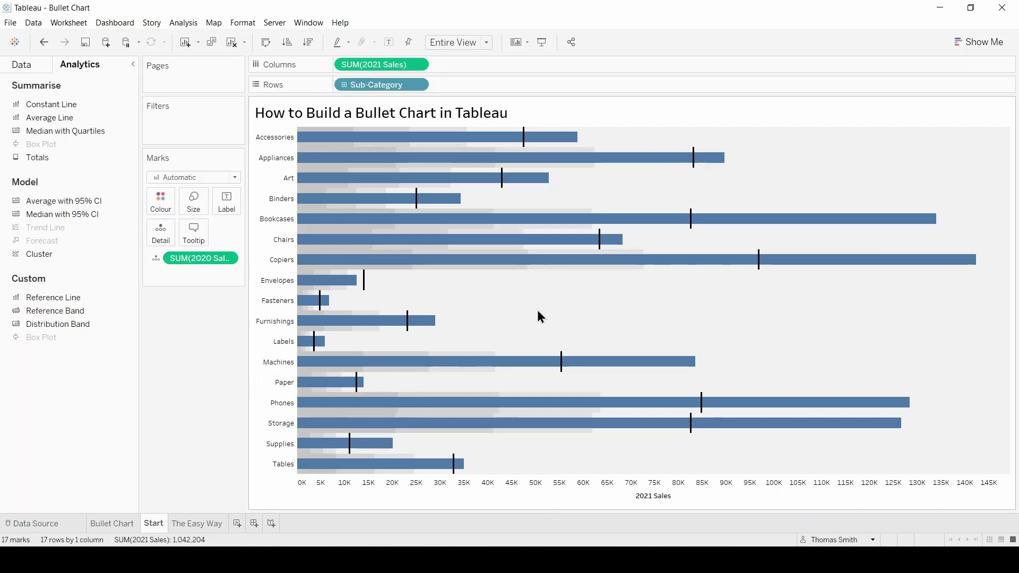
# Format the sheet borders with thick white Row Divider Pane lines at the maximum level.
pyautogui.rightClick(580, 311)
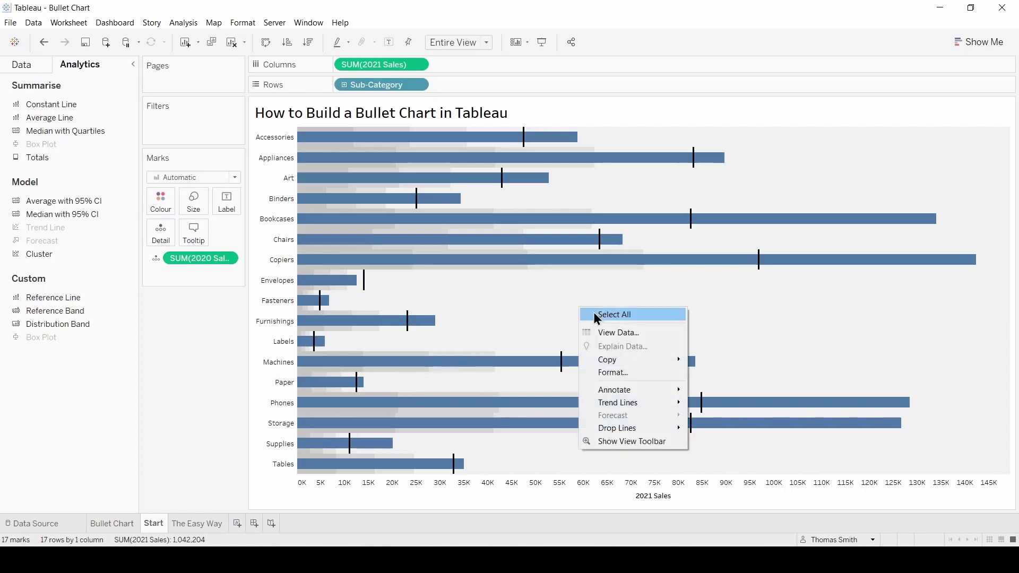
pyautogui.click(614, 370)
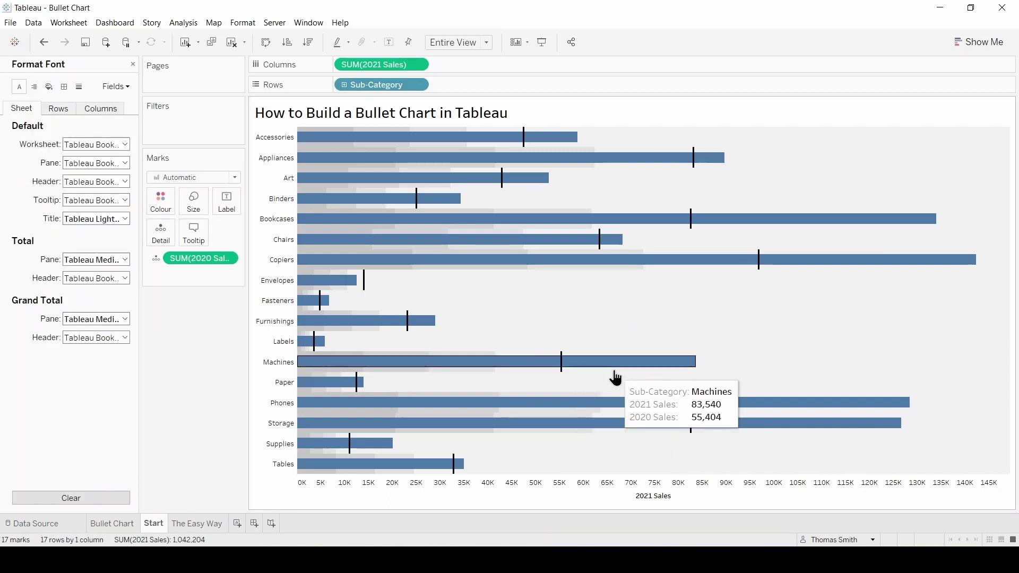
pyautogui.click(64, 87)
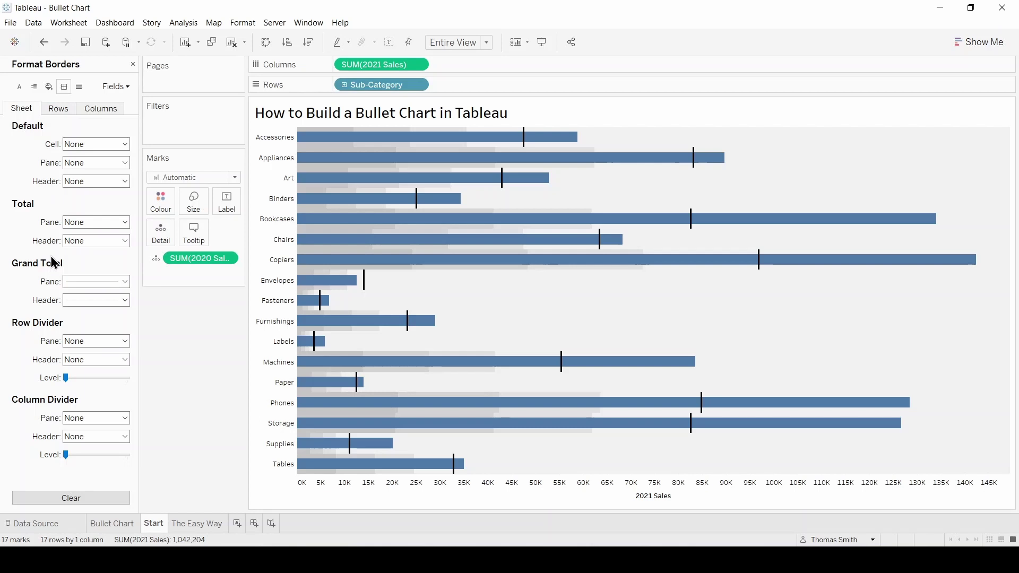
pyautogui.click(125, 343)
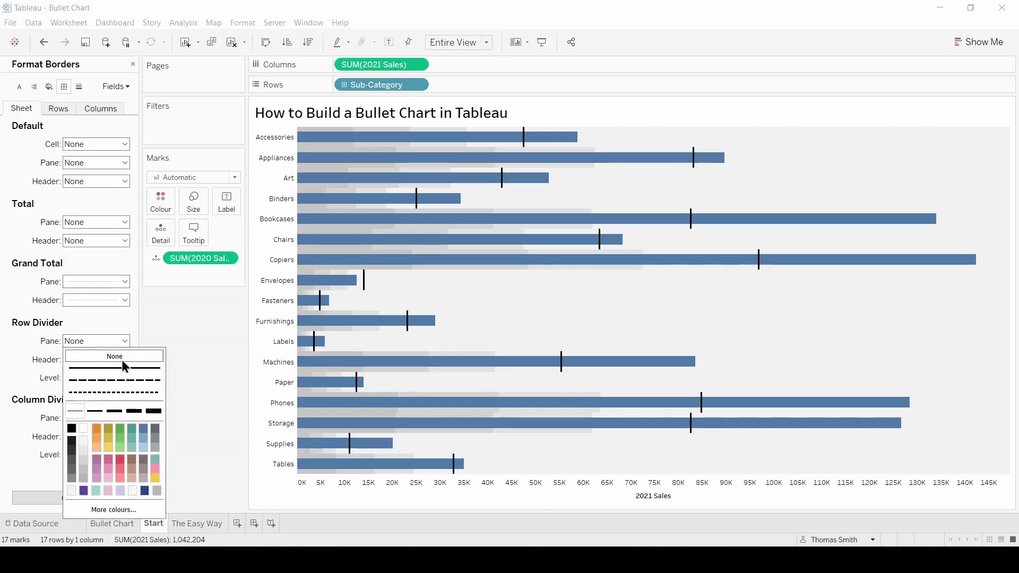
pyautogui.click(83, 431)
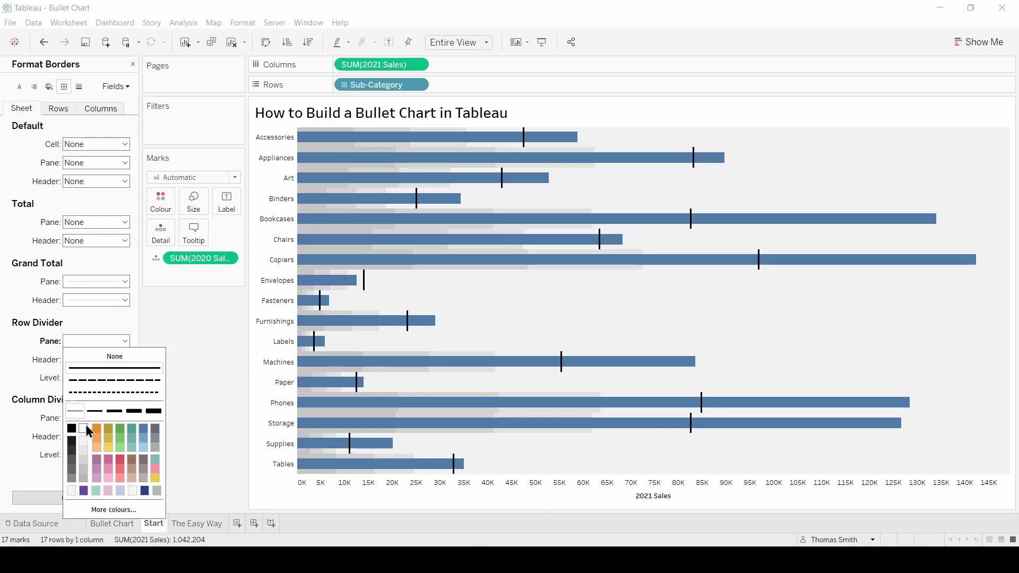
pyautogui.click(114, 412)
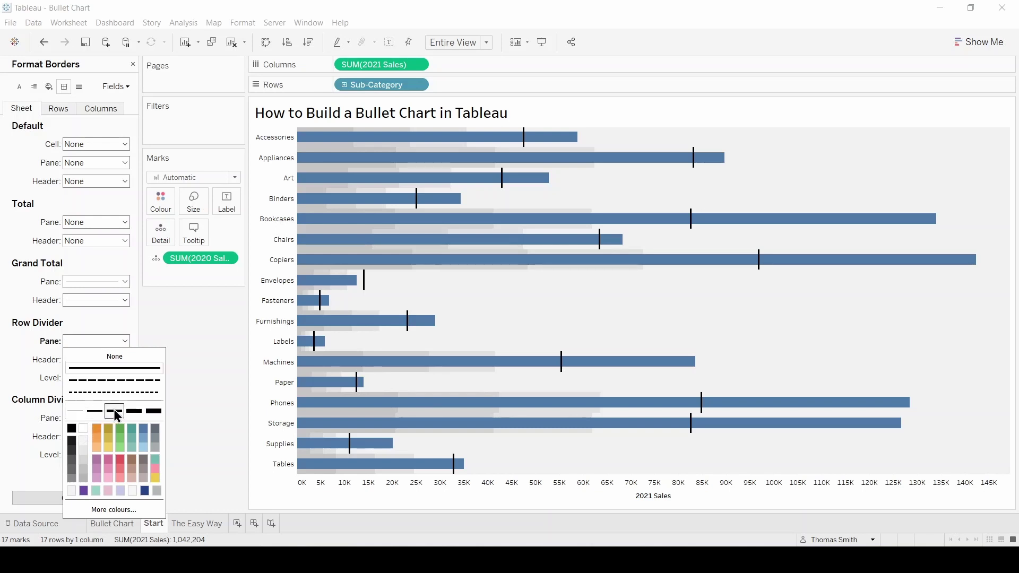
pyautogui.click(125, 341)
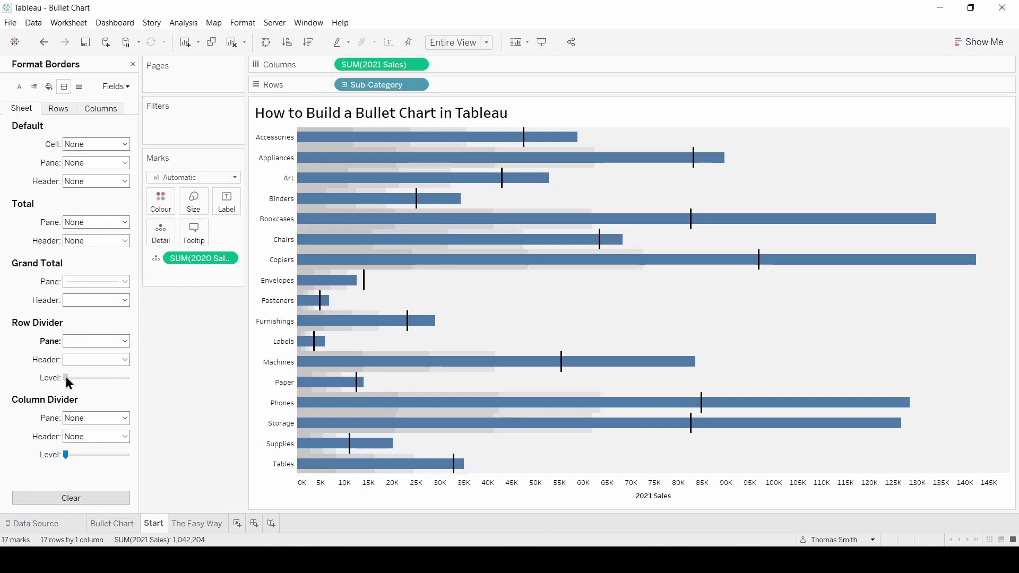
pyautogui.click(131, 378)
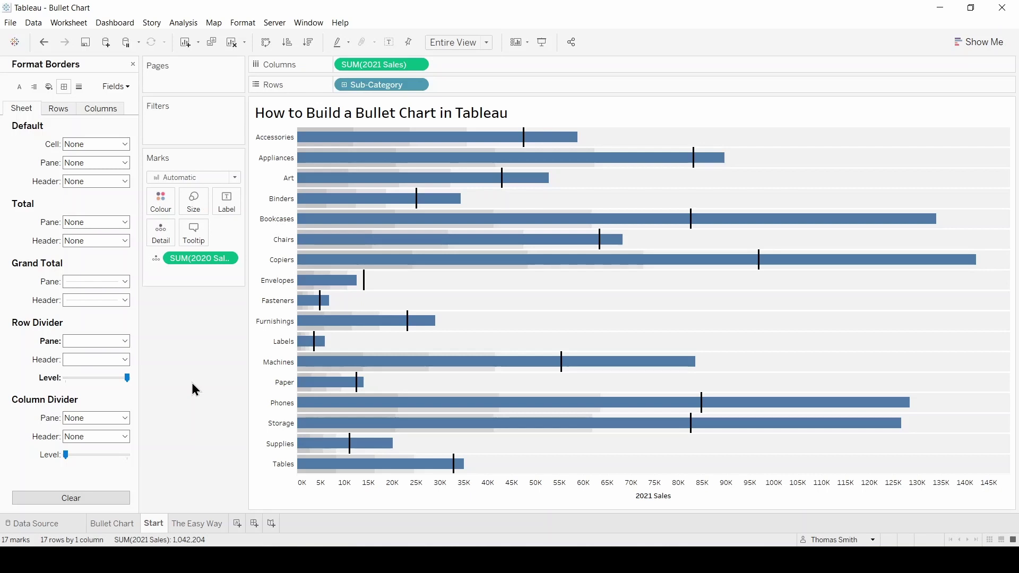
# Go to The Easy Way sheet, close the Format pane, and show the data fields.
pyautogui.click(196, 524)
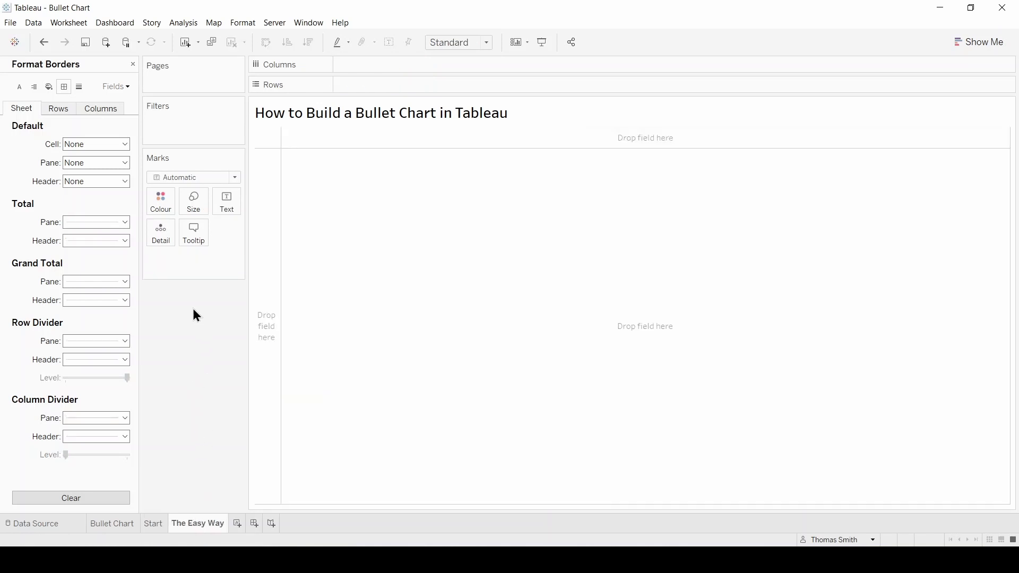
pyautogui.click(134, 65)
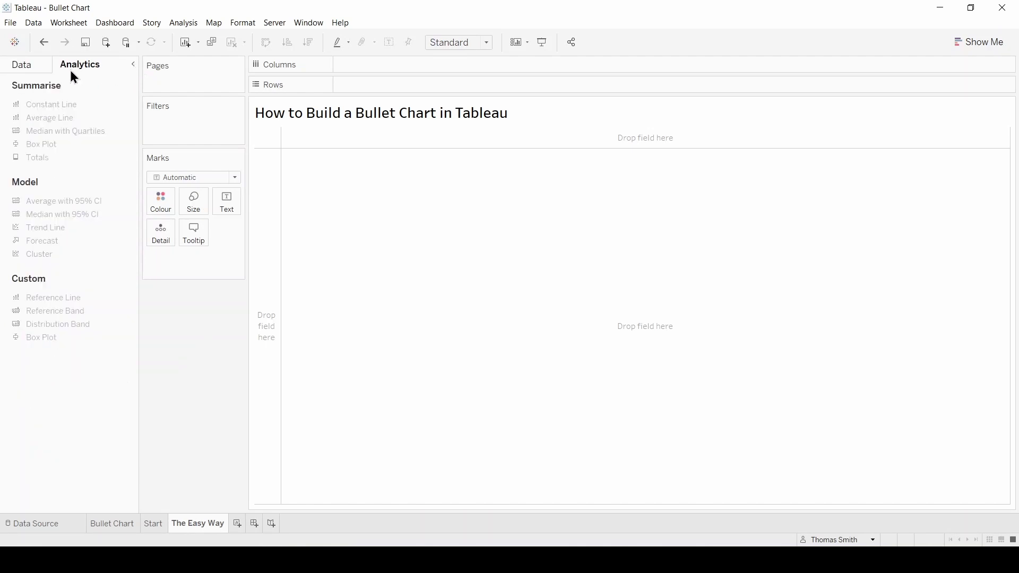
pyautogui.click(35, 71)
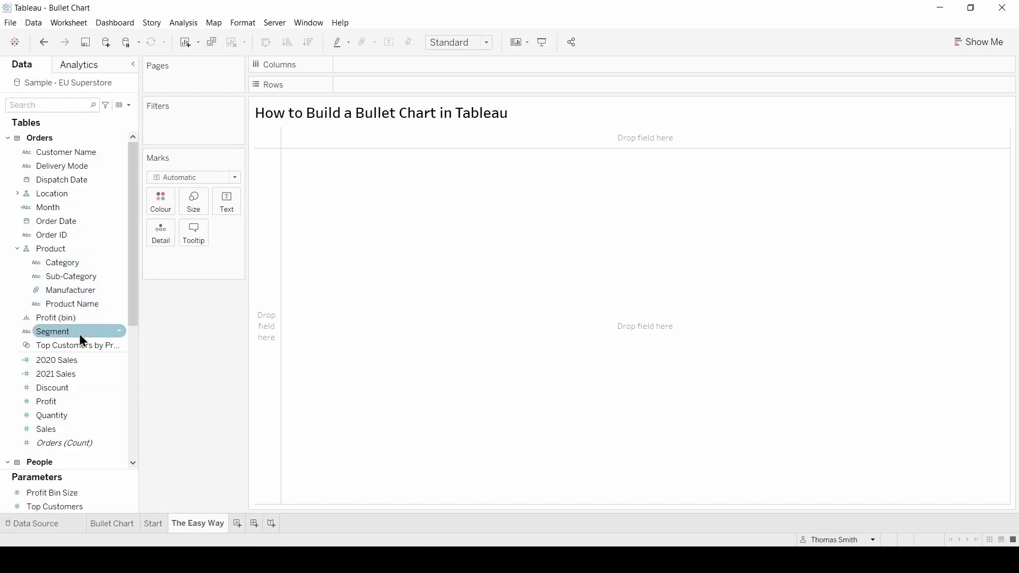
# Put 2021 Sales and 2020 Sales on Columns and Sub-Category on Rows.
pyautogui.click(57, 374)
pyautogui.moveTo(57, 374); pyautogui.dragTo(386, 65)
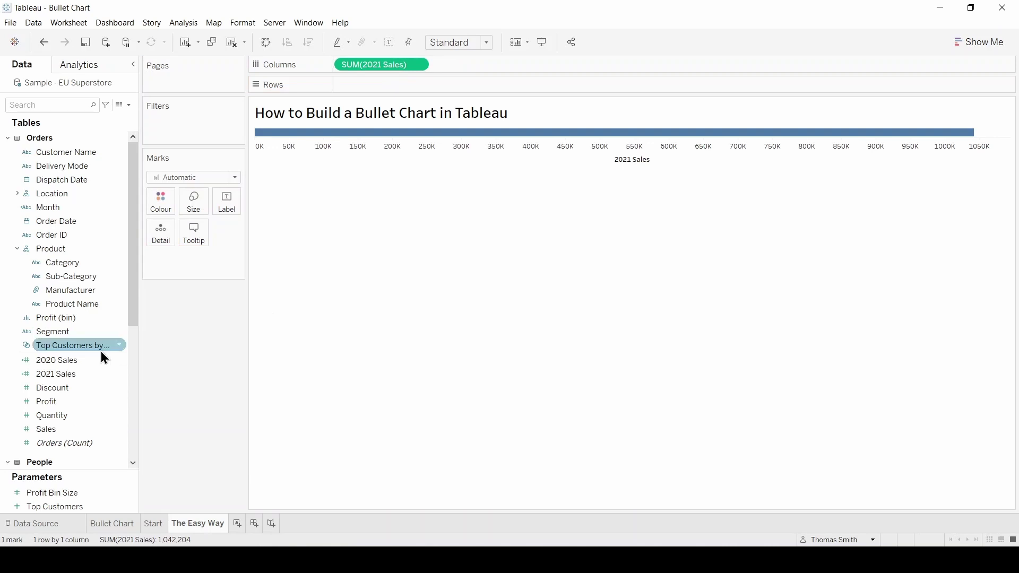
pyautogui.moveTo(55, 360); pyautogui.dragTo(483, 64)
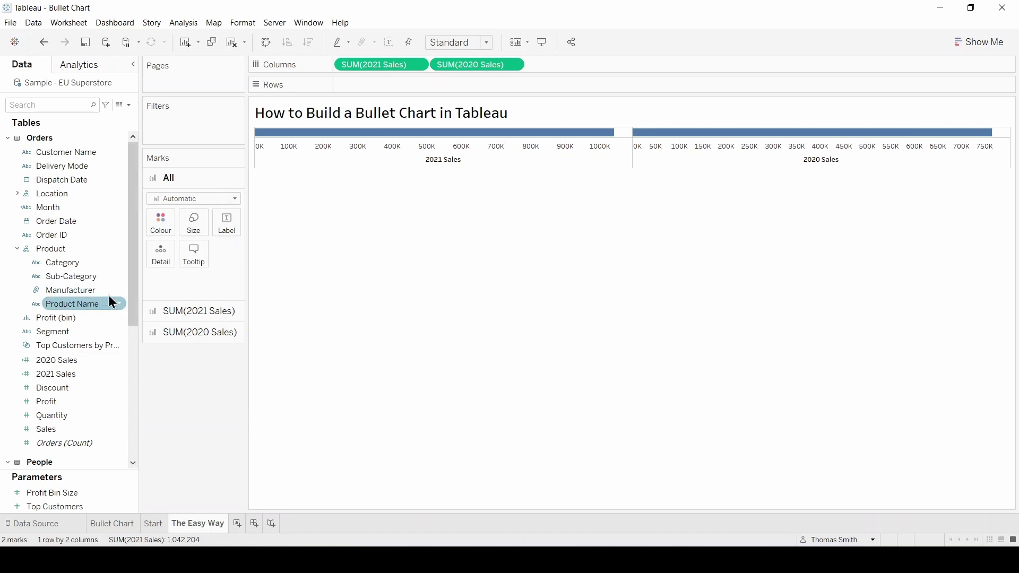
pyautogui.click(78, 278)
pyautogui.moveTo(72, 278); pyautogui.dragTo(375, 85)
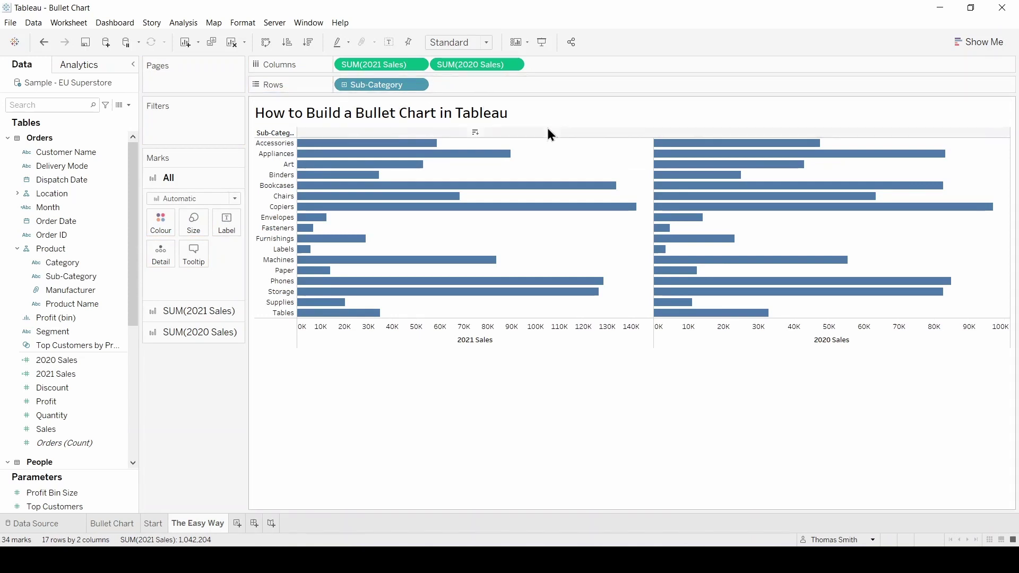
# Convert the side-by-side bars to a bullet graph via Show Me.
pyautogui.click(975, 40)
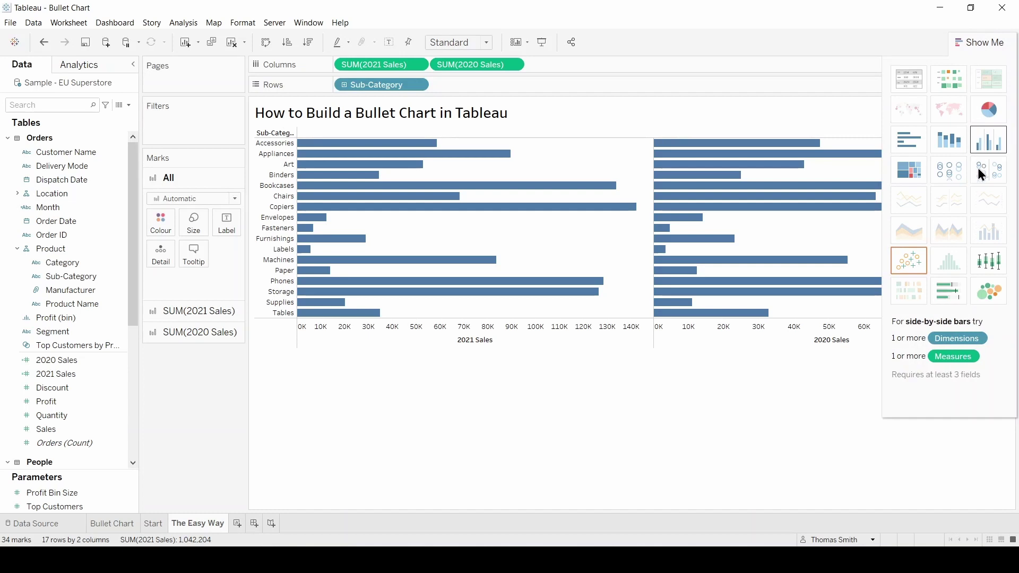
pyautogui.click(947, 290)
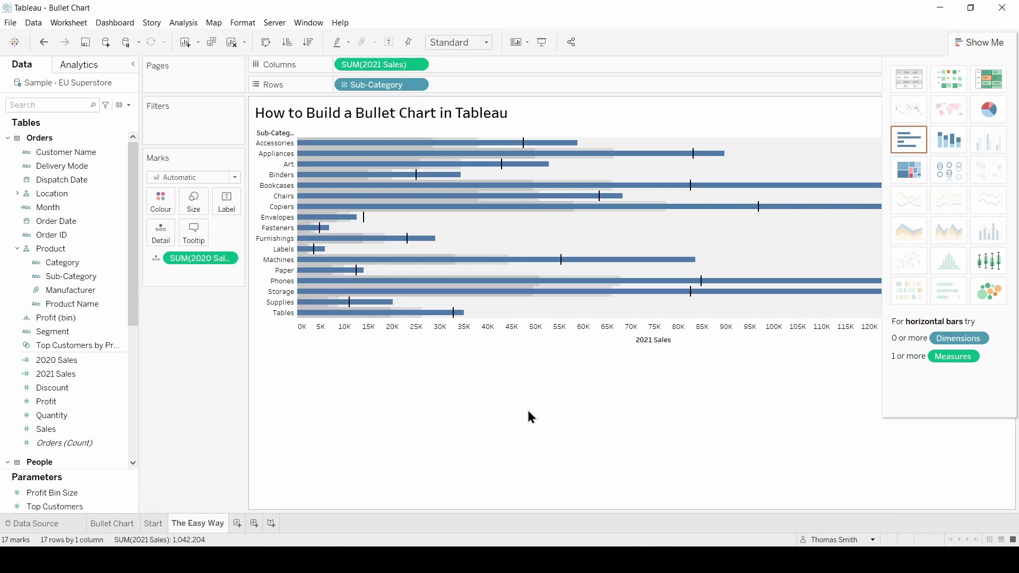
pyautogui.click(979, 42)
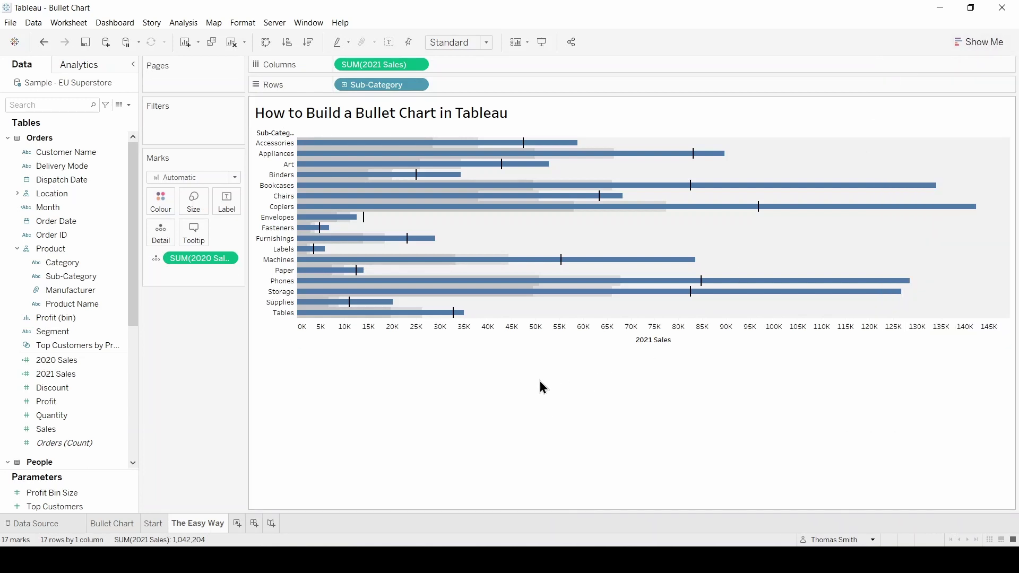